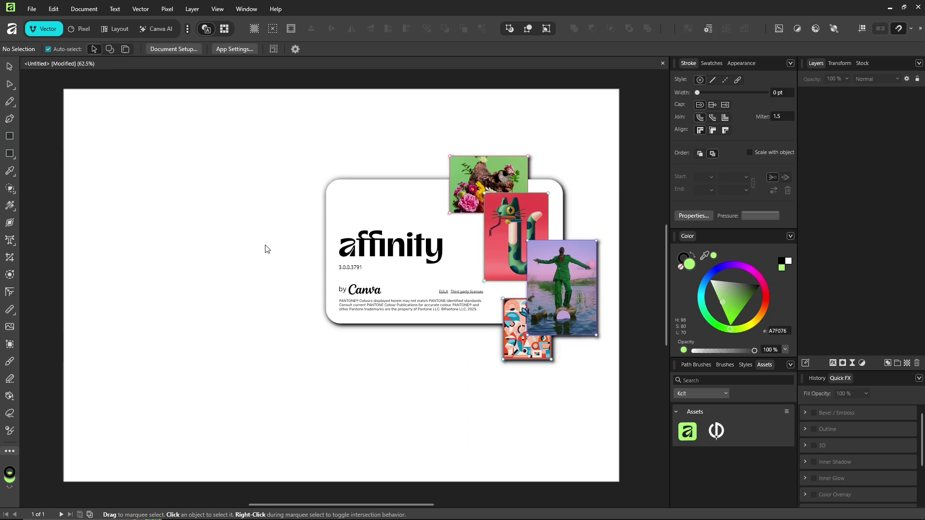
# Dismiss the Affinity welcome card to reveal the blank untitled document.
pyautogui.click(350, 246)
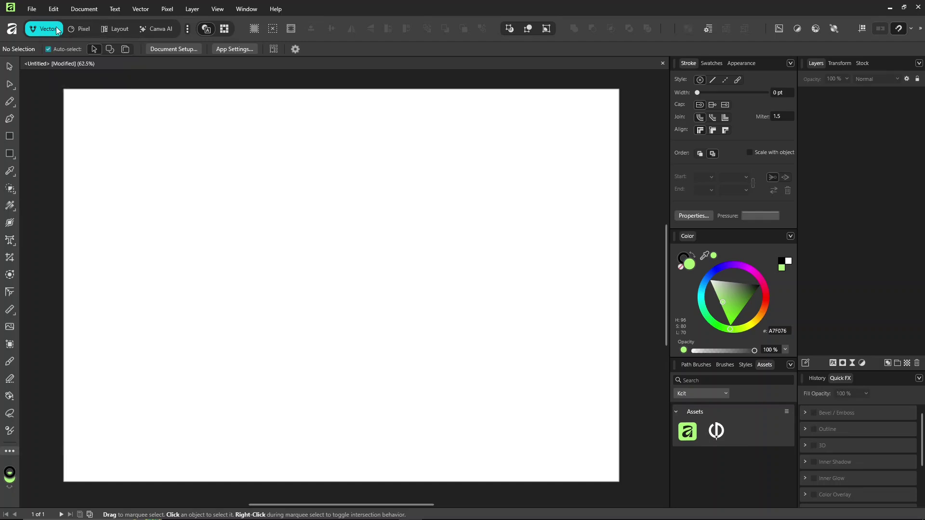
pyautogui.click(82, 30)
pyautogui.click(121, 31)
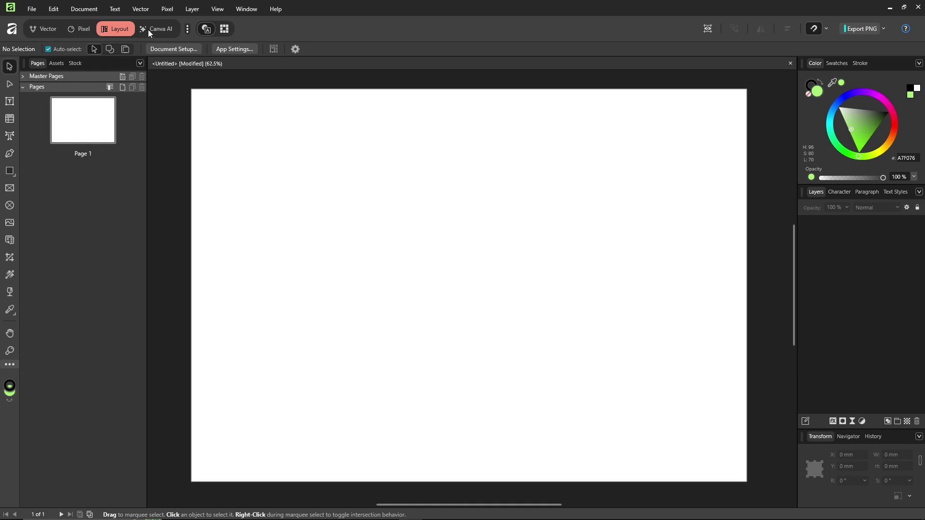
pyautogui.click(166, 33)
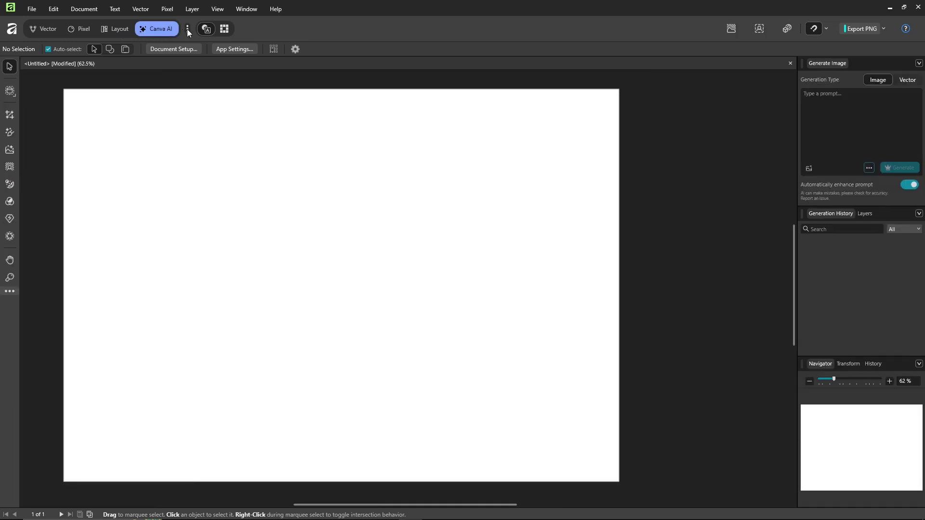
pyautogui.click(187, 31)
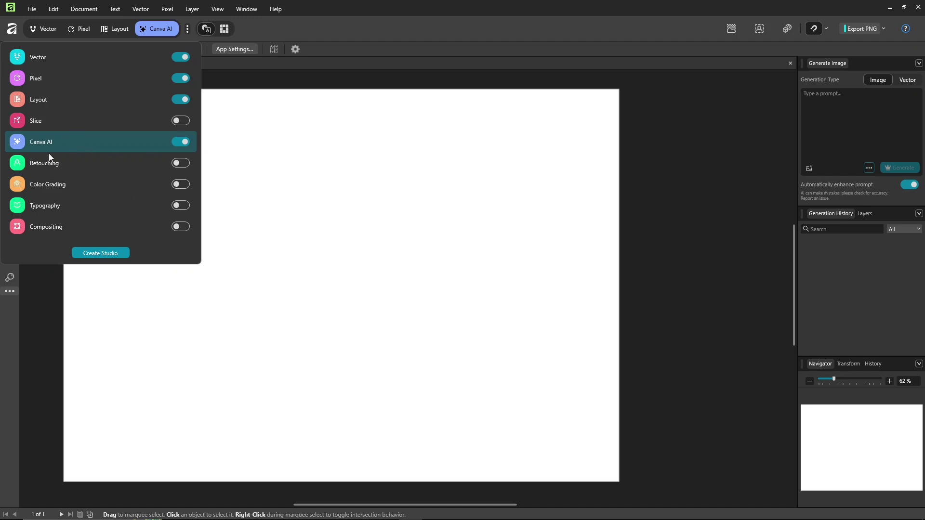
pyautogui.click(184, 164)
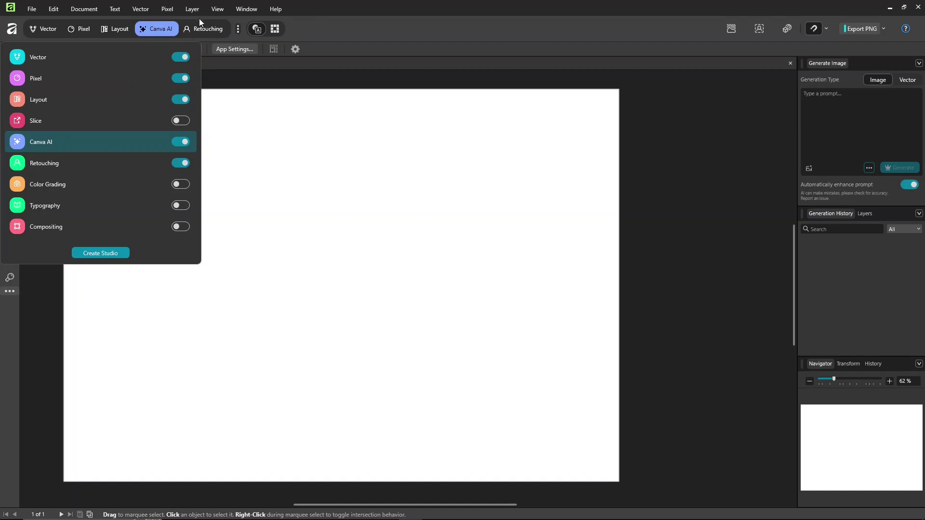
pyautogui.click(186, 163)
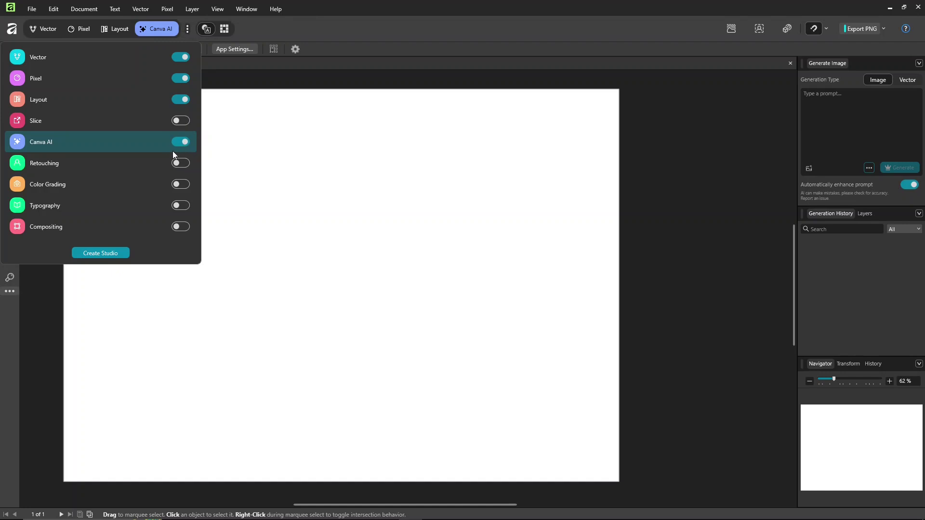
pyautogui.click(282, 144)
pyautogui.press('alt')
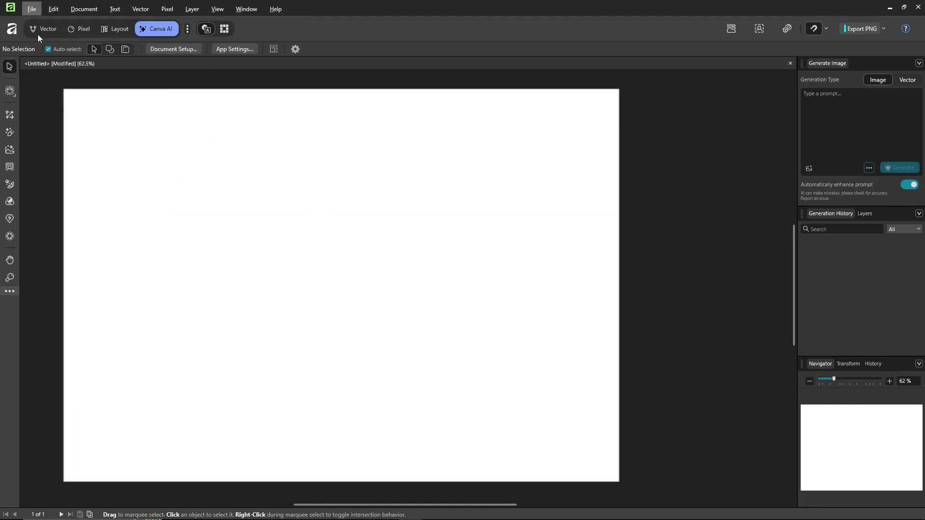
pyautogui.click(50, 36)
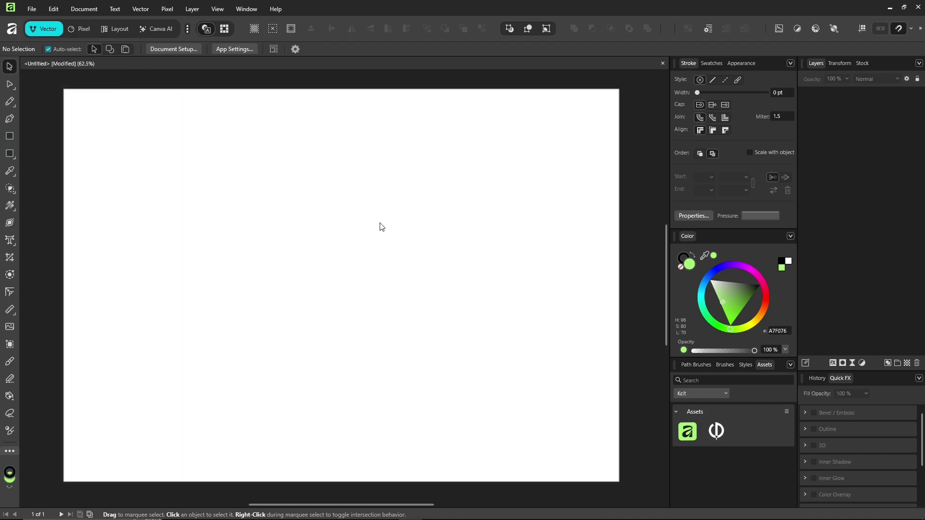
pyautogui.press('alt')
pyautogui.moveTo(764, 366)
pyautogui.mouseDown()
pyautogui.moveTo(485, 265)
pyautogui.moveTo(466, 234)
pyautogui.moveTo(758, 362)
pyautogui.moveTo(734, 316)
pyautogui.moveTo(720, 239)
pyautogui.moveTo(535, 231)
pyautogui.moveTo(706, 351)
pyautogui.moveTo(756, 367)
pyautogui.mouseUp()
pyautogui.moveTo(767, 366)
pyautogui.mouseDown()
pyautogui.moveTo(661, 342)
pyautogui.moveTo(523, 267)
pyautogui.moveTo(25, 250)
pyautogui.mouseUp()
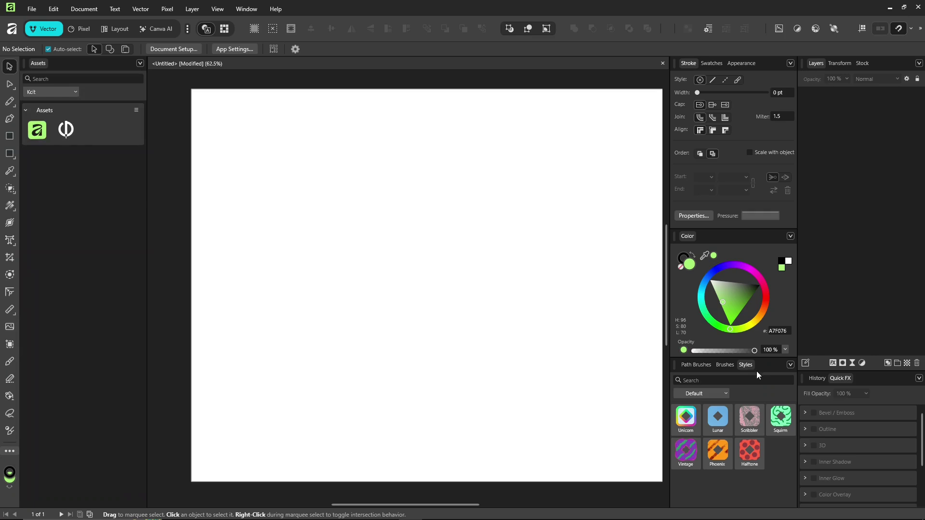
pyautogui.moveTo(746, 366)
pyautogui.mouseDown()
pyautogui.moveTo(385, 287)
pyautogui.moveTo(64, 68)
pyautogui.mouseUp()
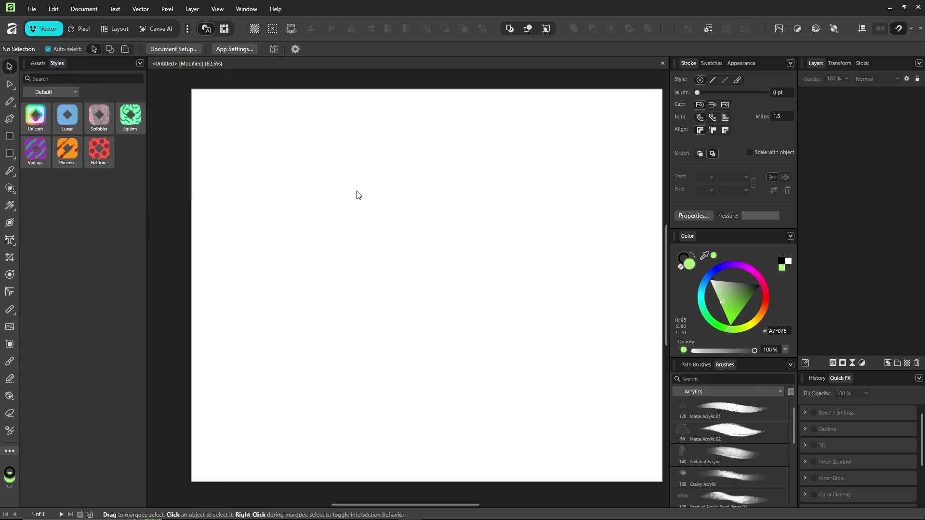
pyautogui.moveTo(57, 64); pyautogui.dragTo(59, 490)
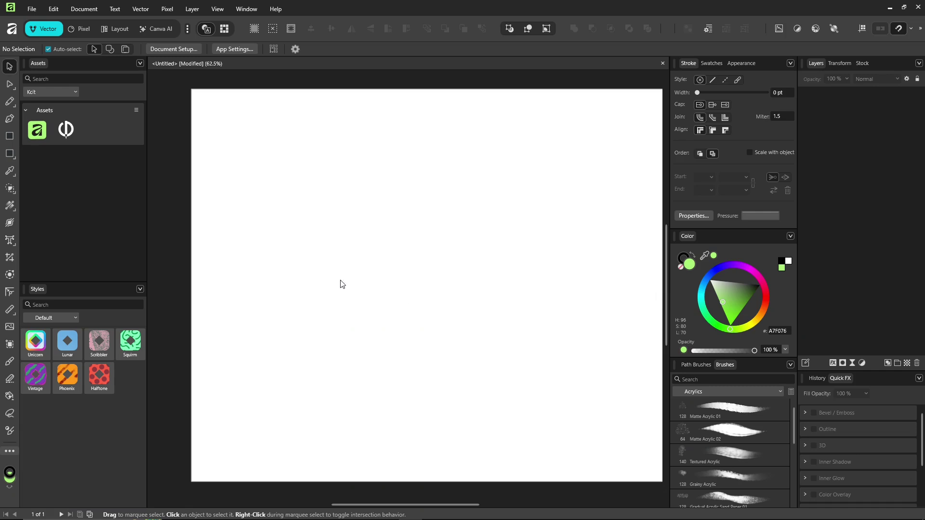
pyautogui.moveTo(38, 293); pyautogui.dragTo(745, 365)
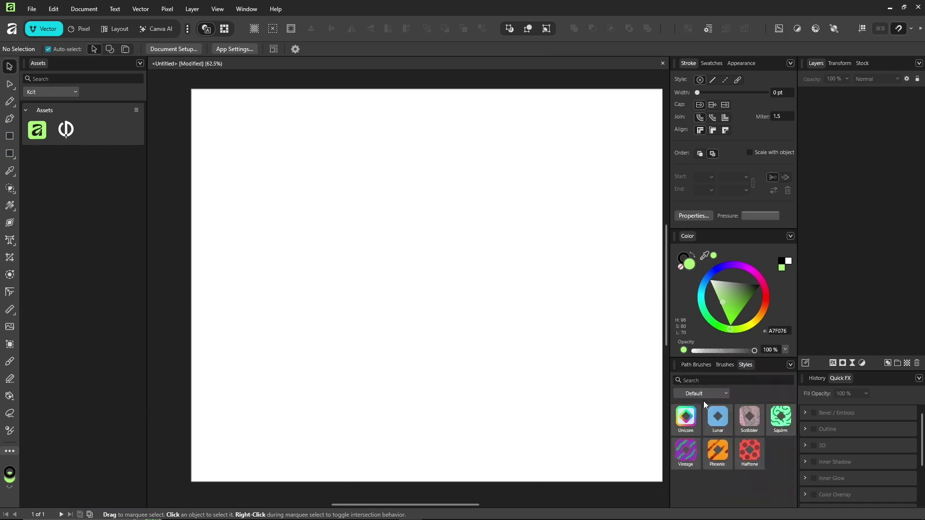
pyautogui.moveTo(48, 65); pyautogui.dragTo(762, 375)
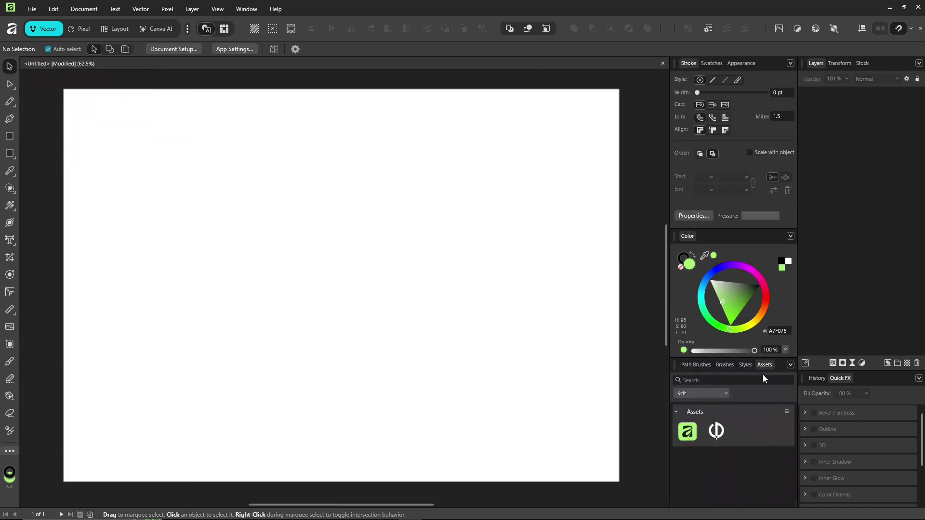
pyautogui.click(246, 16)
pyautogui.moveTo(256, 51)
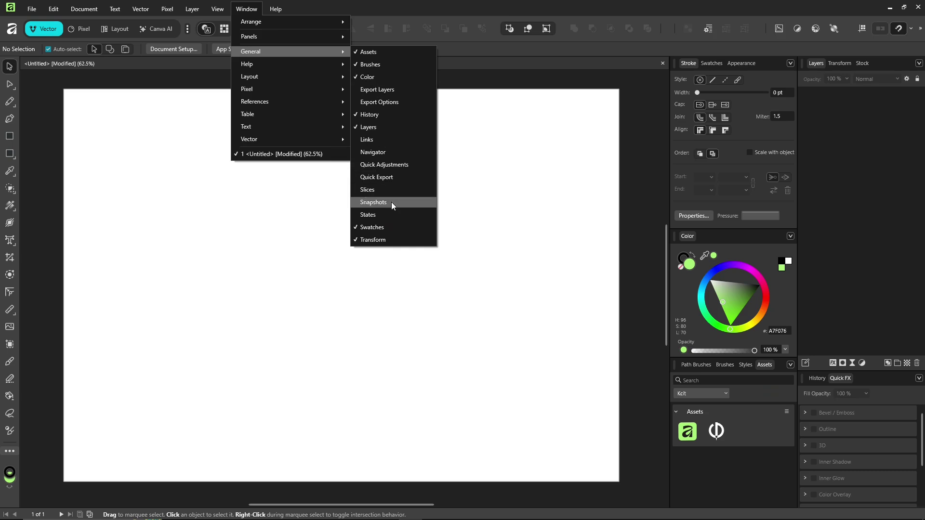
pyautogui.click(384, 153)
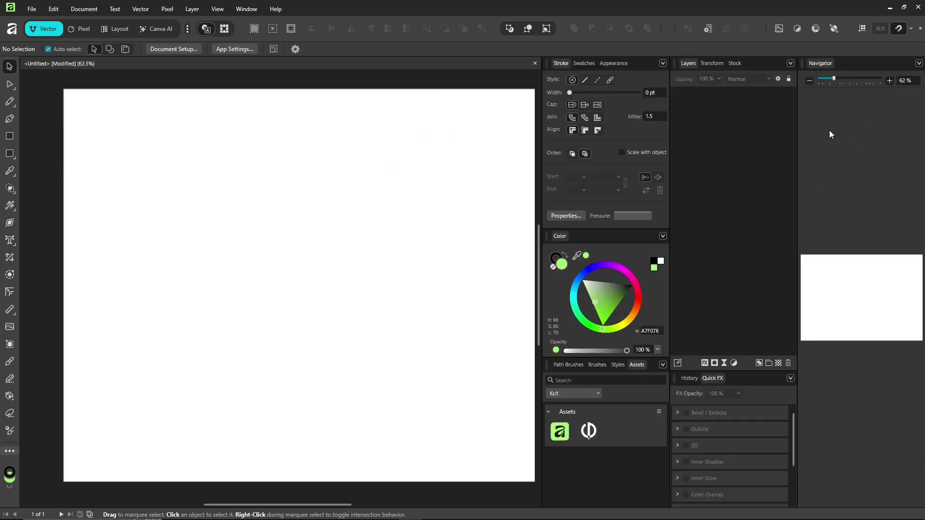
pyautogui.click(246, 8)
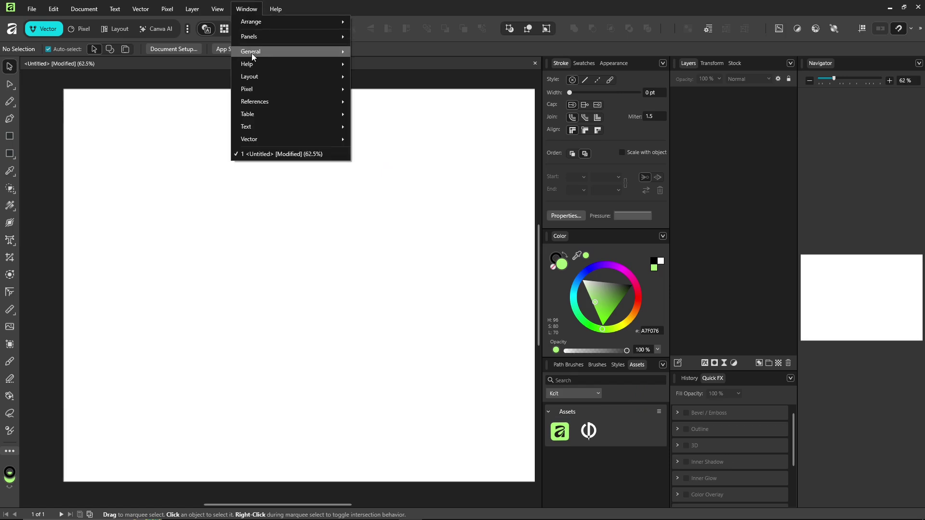
pyautogui.moveTo(253, 53)
pyautogui.click(380, 152)
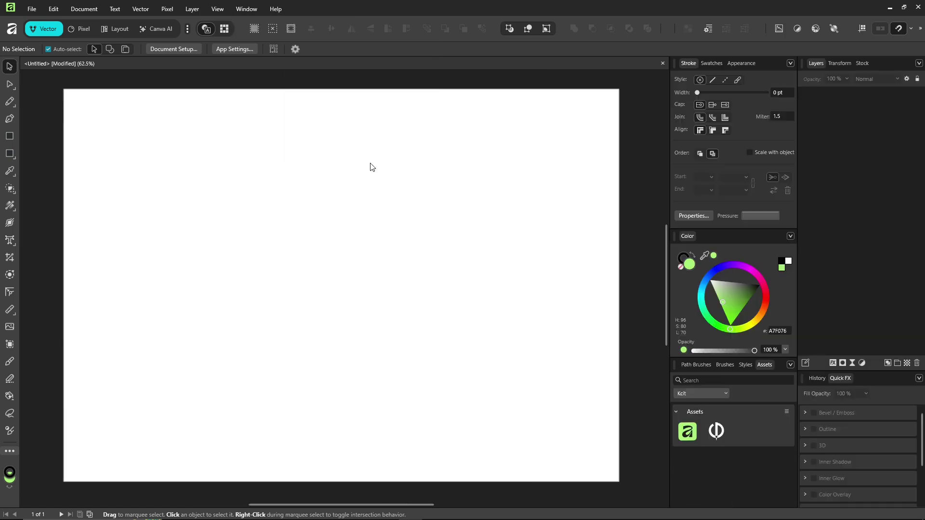
pyautogui.press('alt')
# Open the tool strip's Customise dialog and drag it aside.
pyautogui.click(10, 452)
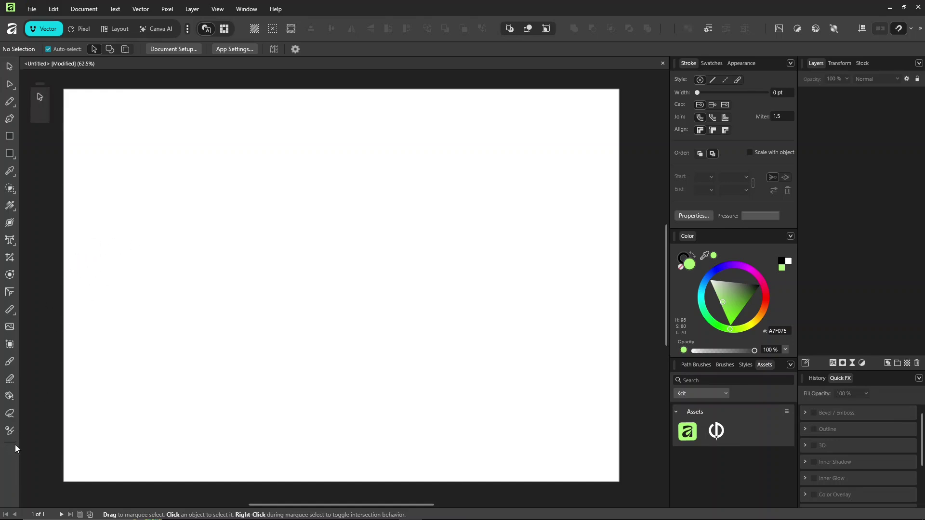
pyautogui.click(15, 445)
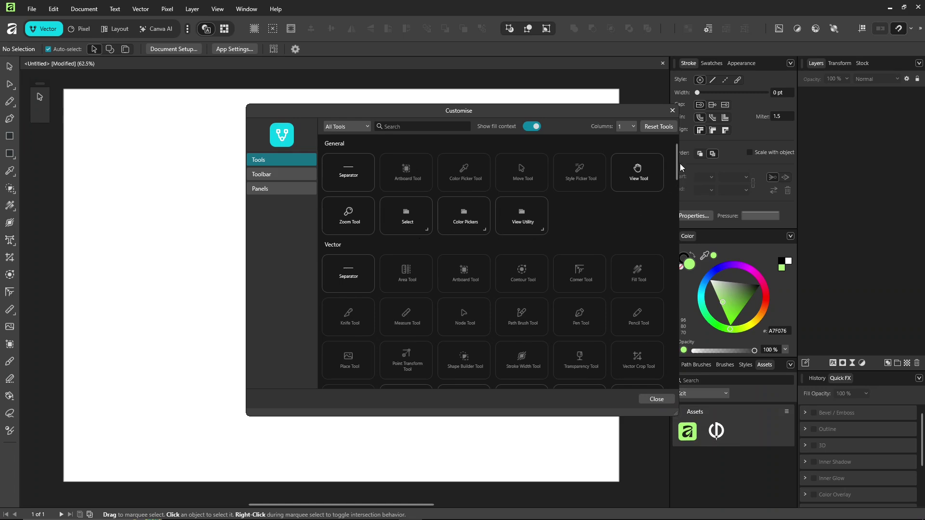
pyautogui.moveTo(677, 163); pyautogui.dragTo(107, 389)
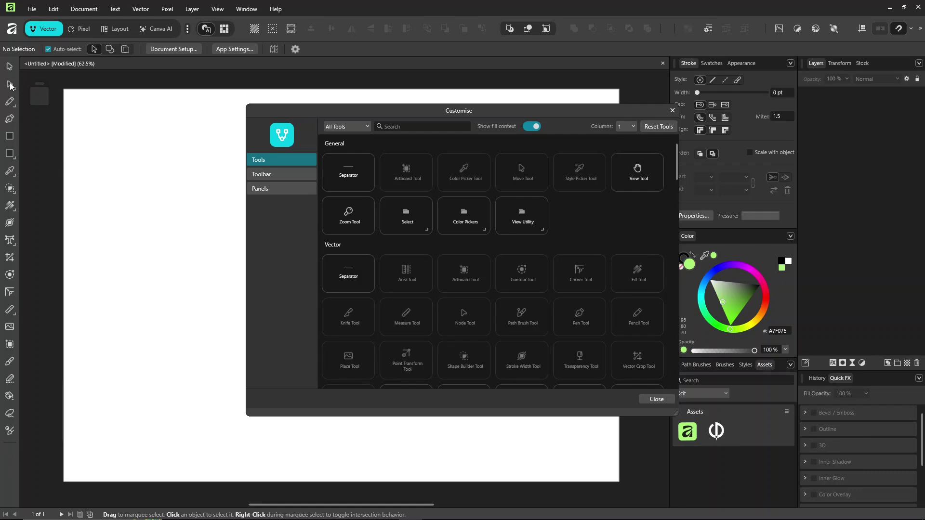
# Try 2 and 5 tool columns, then set the tool strip to a single column.
pyautogui.moveTo(9, 85)
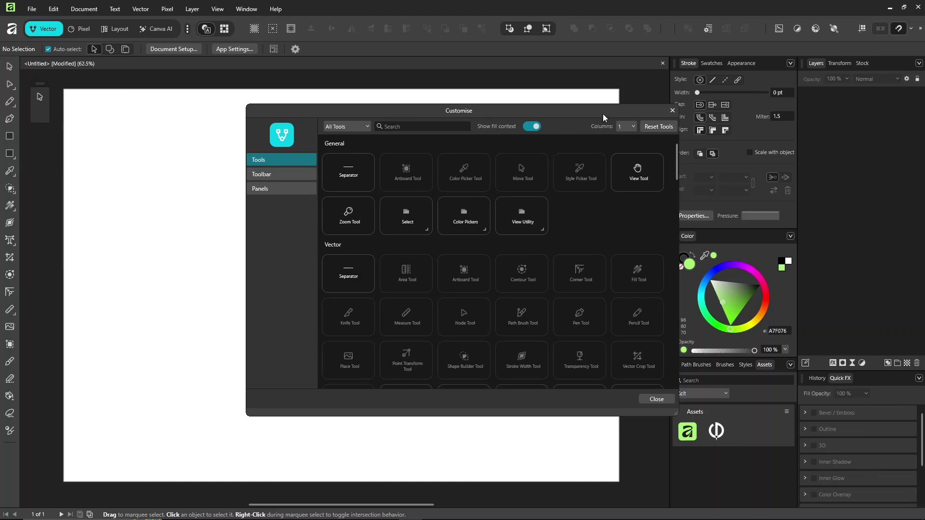
pyautogui.click(633, 127)
pyautogui.click(623, 150)
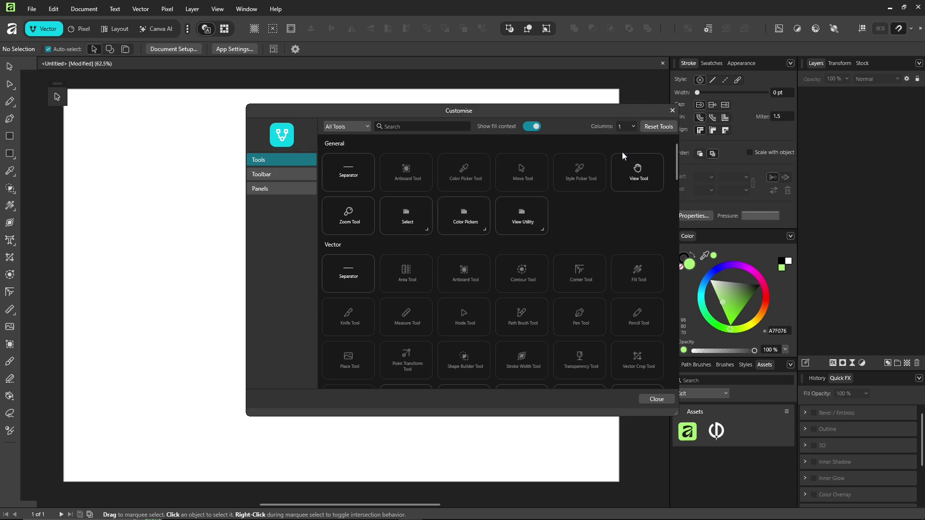
pyautogui.click(631, 128)
pyautogui.click(625, 188)
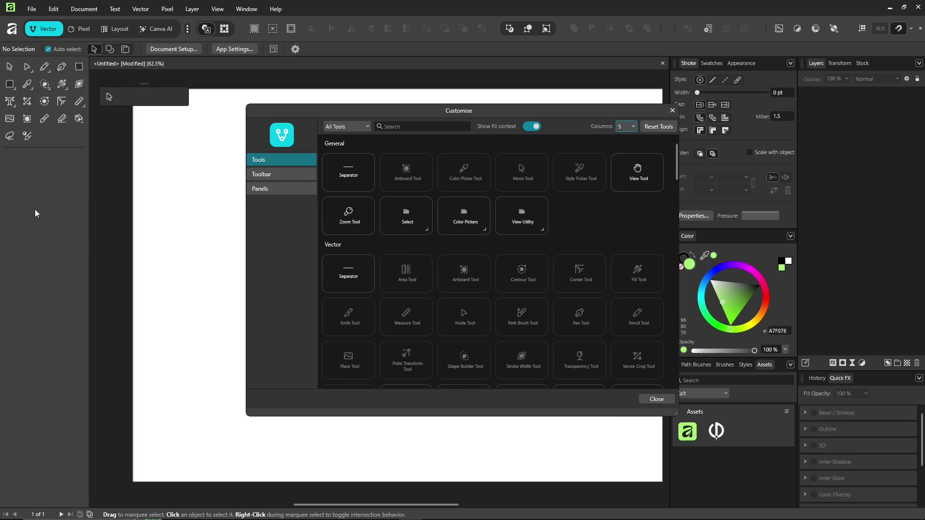
pyautogui.click(632, 128)
pyautogui.click(626, 139)
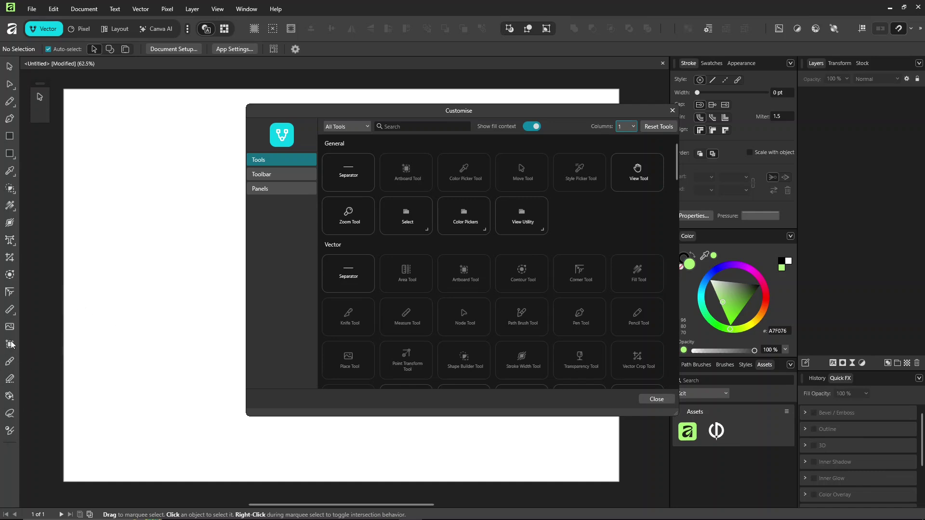
# Close the tool Customise dialog, leaving the blank Vector page showing.
pyautogui.click(9, 362)
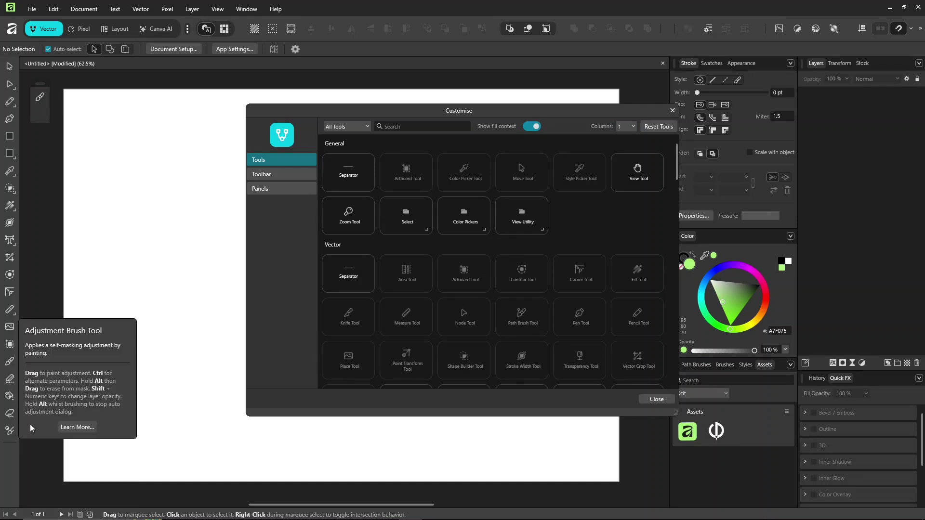
pyautogui.click(672, 110)
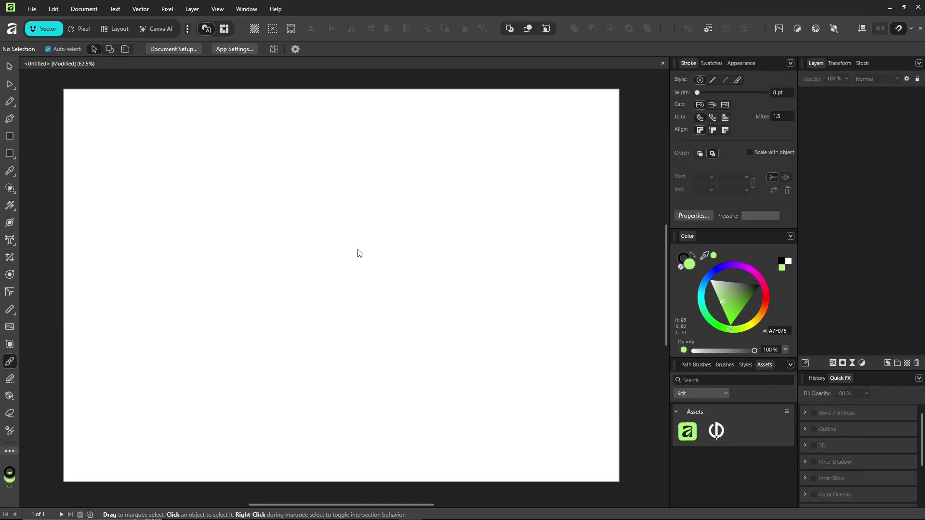
pyautogui.press('alt')
pyautogui.press('Right')
pyautogui.press('Right')
pyautogui.press('Right')
pyautogui.press('Right')
pyautogui.press('Right')
pyautogui.press('Right')
pyautogui.press('Right')
pyautogui.press('Left')
pyautogui.press('Left')
pyautogui.press('Right')
pyautogui.press('Right')
pyautogui.press('Right')
pyautogui.press('Right')
pyautogui.press('Left')
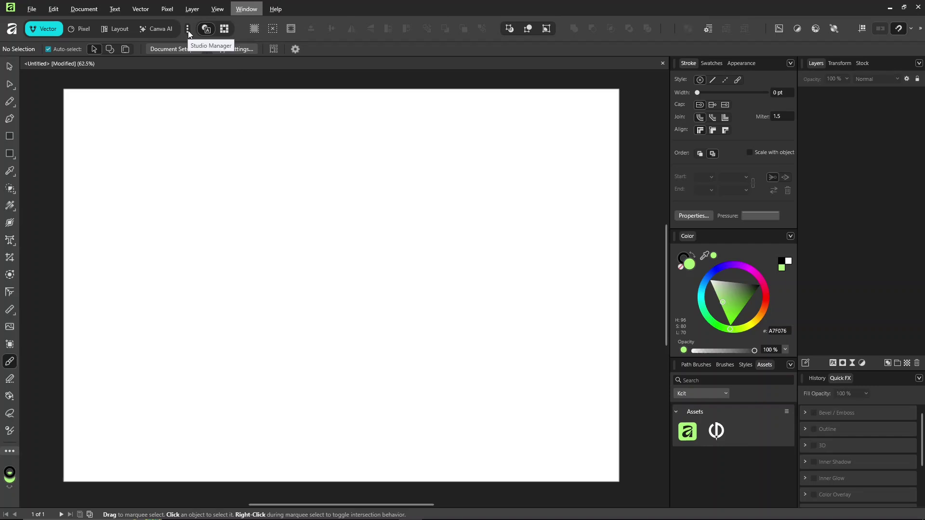
pyautogui.rightClick(304, 32)
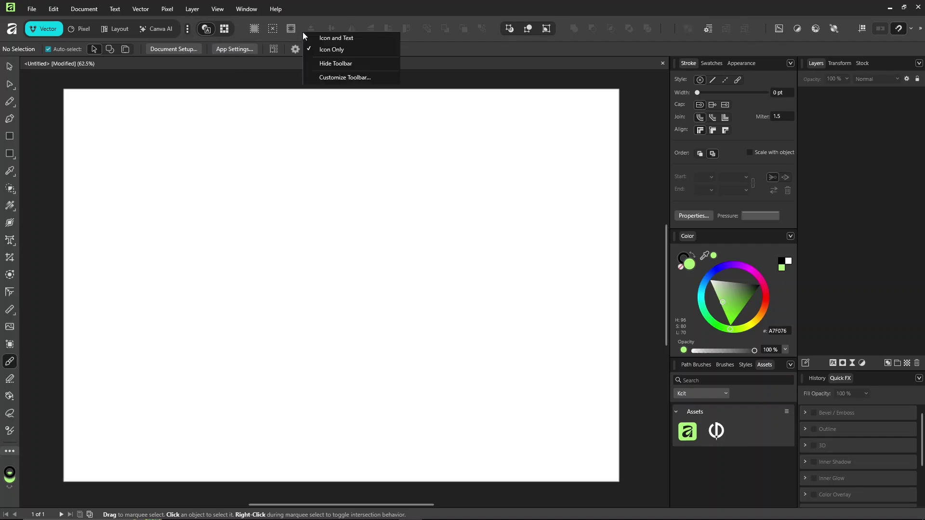
pyautogui.click(338, 79)
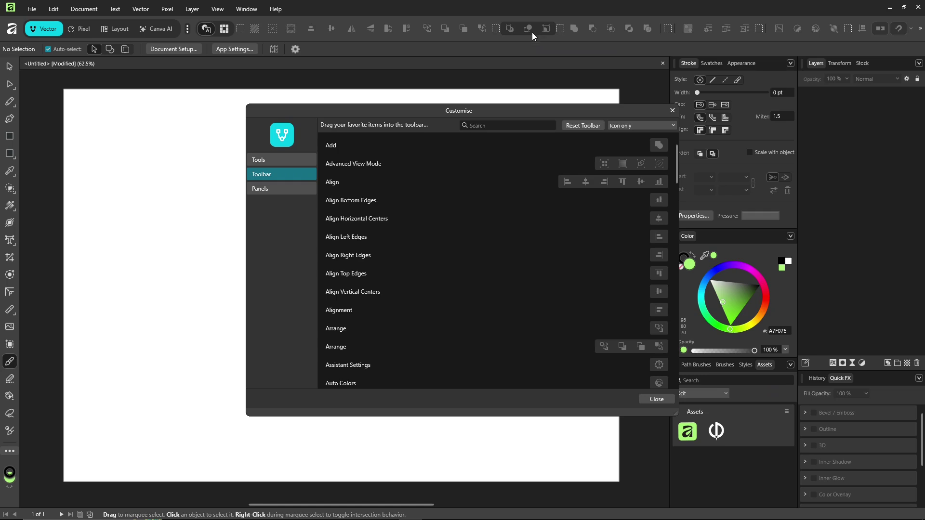
pyautogui.moveTo(392, 32); pyautogui.dragTo(202, 128)
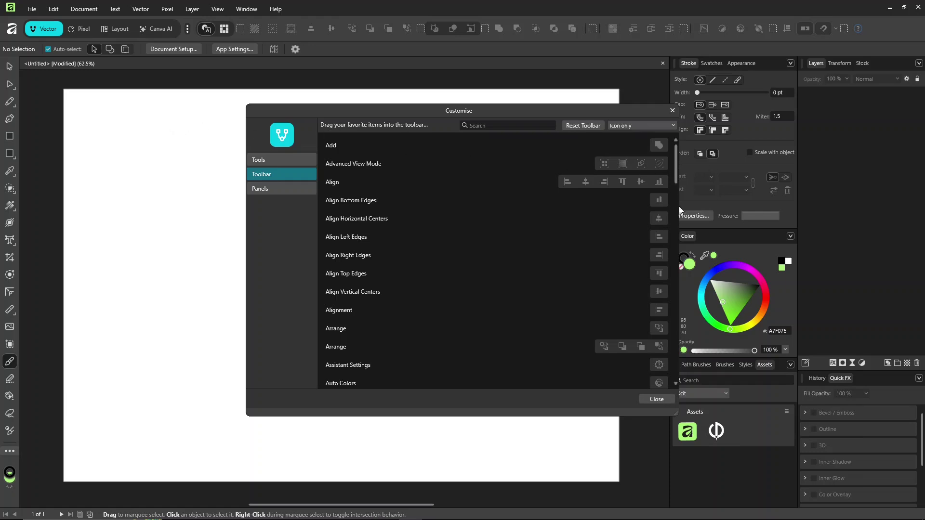
pyautogui.moveTo(679, 206); pyautogui.dragTo(677, 379)
pyautogui.moveTo(554, 317); pyautogui.dragTo(450, 28)
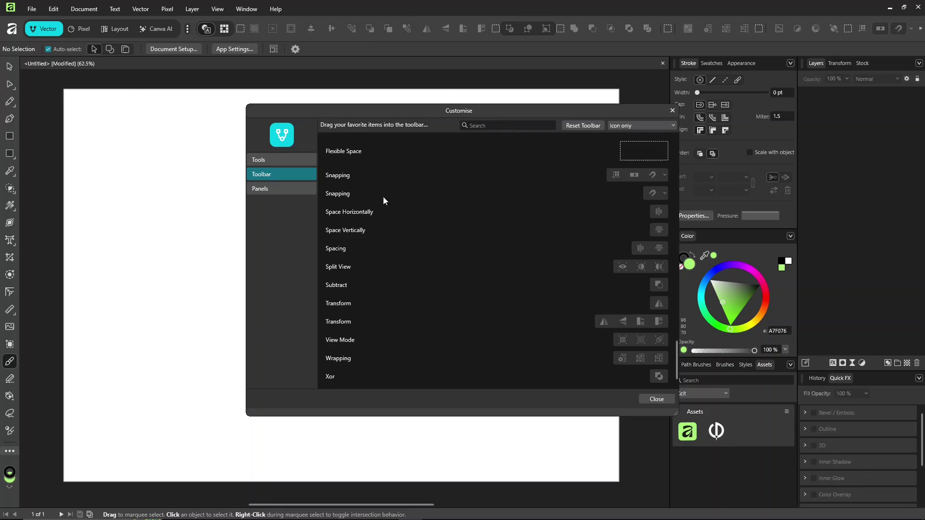
pyautogui.click(285, 191)
pyautogui.click(275, 162)
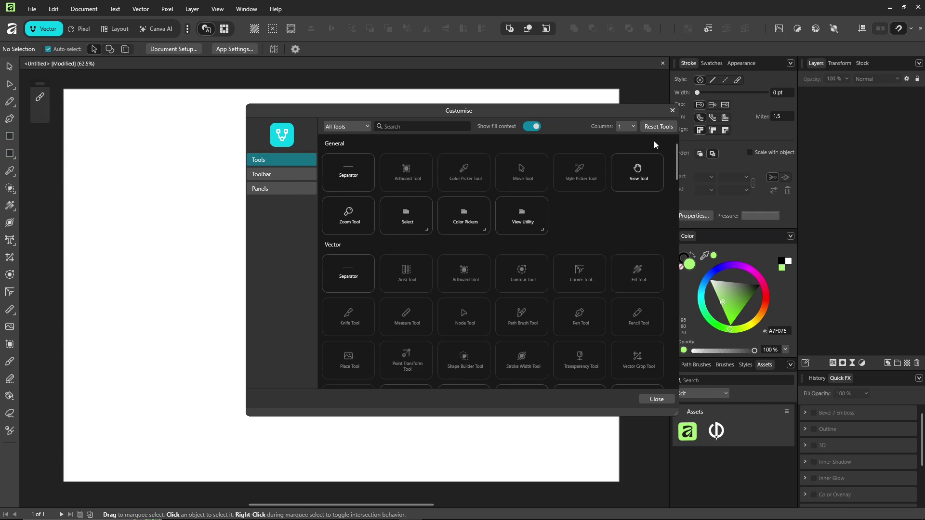
pyautogui.click(672, 111)
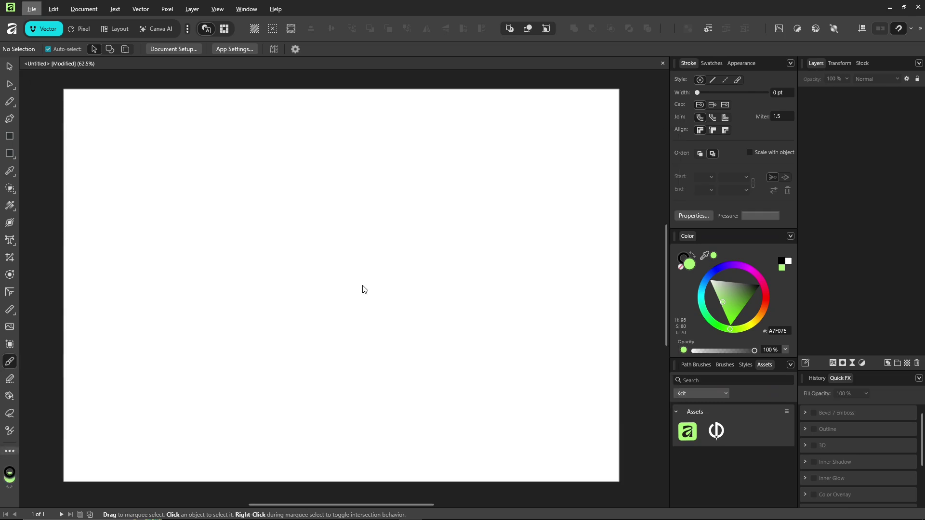
pyautogui.click(9, 154)
pyautogui.click(57, 96)
pyautogui.moveTo(198, 298); pyautogui.dragTo(318, 179)
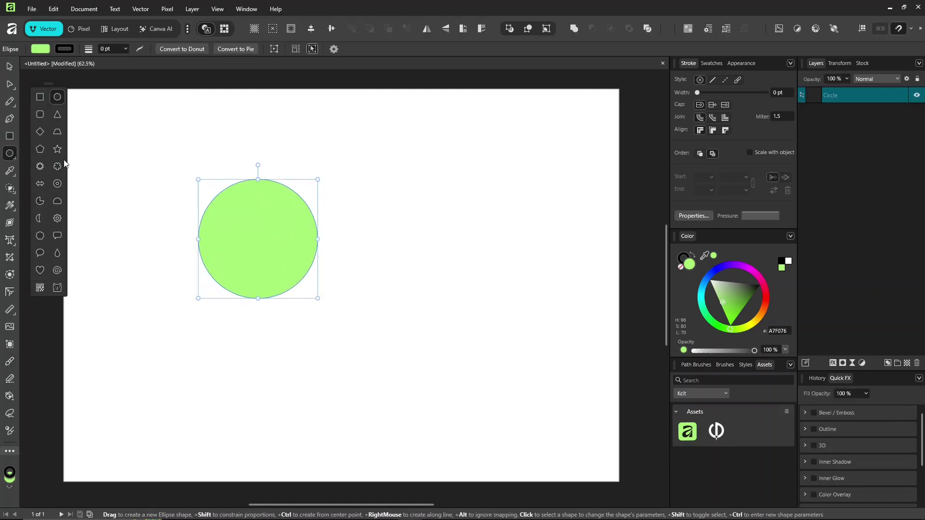
pyautogui.click(57, 149)
pyautogui.moveTo(385, 245); pyautogui.dragTo(479, 150)
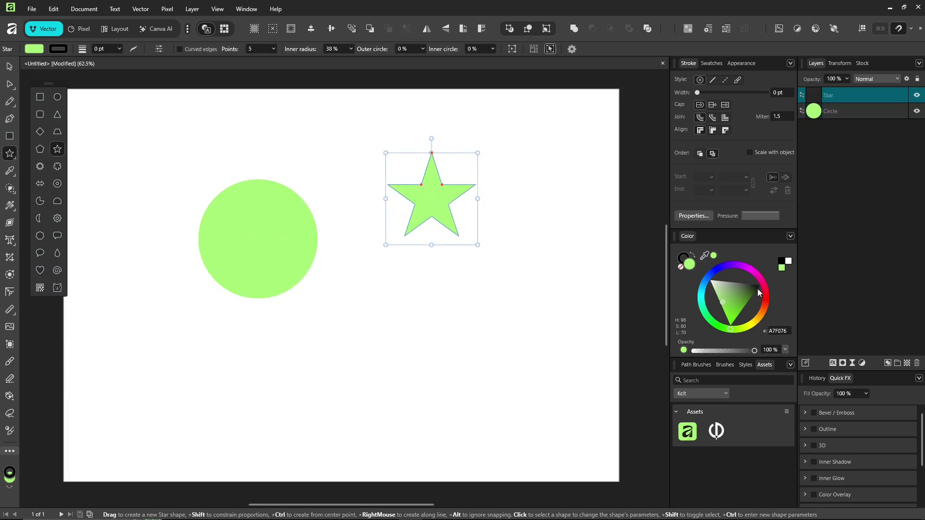
pyautogui.click(762, 300)
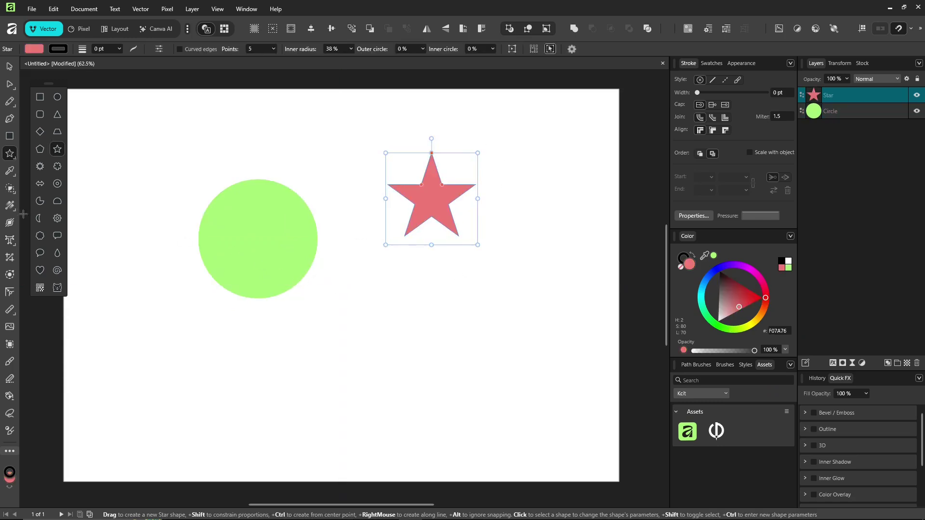
pyautogui.click(40, 167)
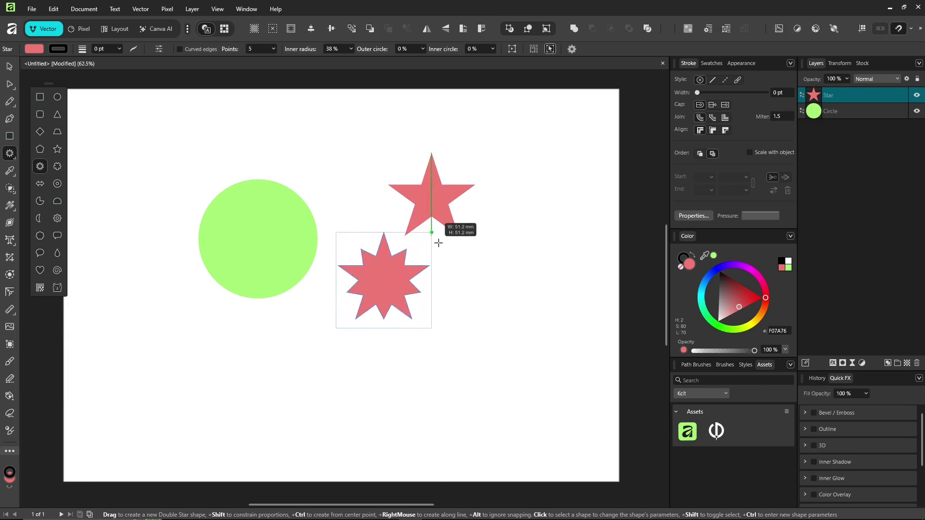
pyautogui.moveTo(438, 242); pyautogui.dragTo(436, 245)
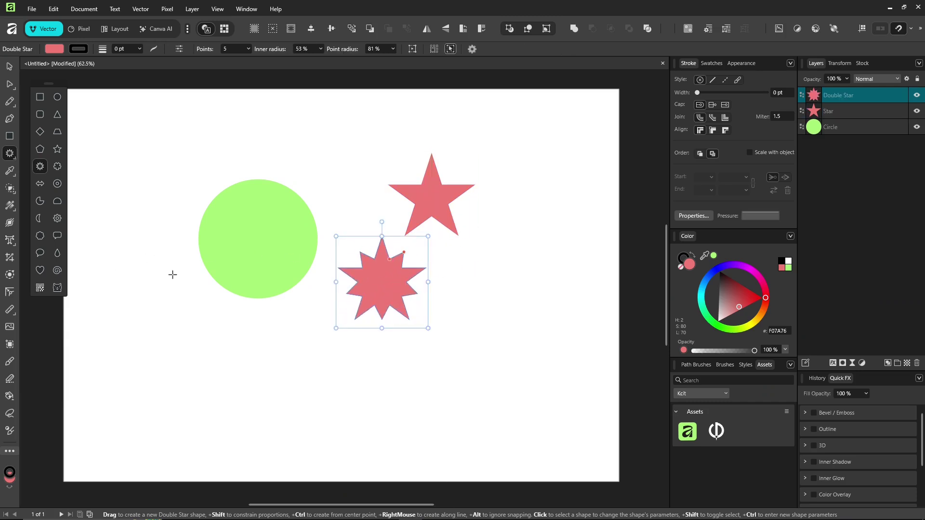
pyautogui.click(750, 328)
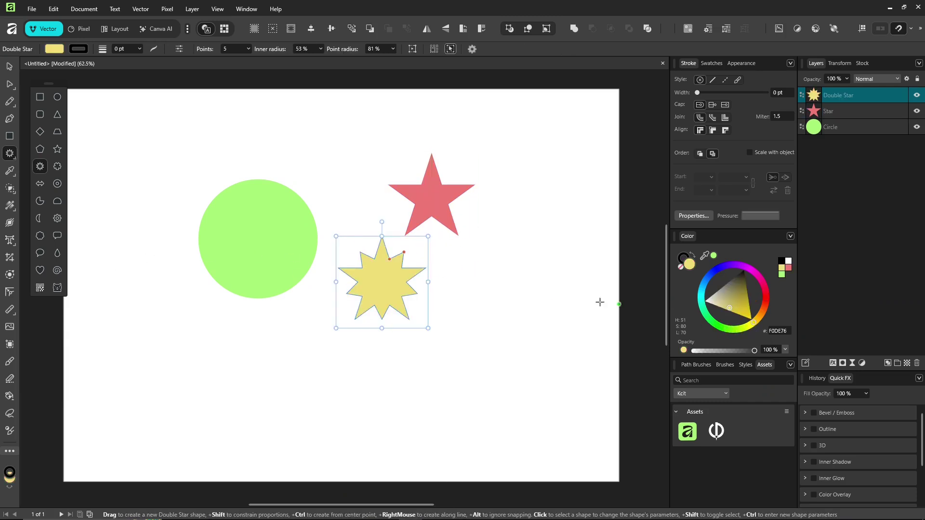
pyautogui.click(10, 66)
pyautogui.moveTo(394, 287); pyautogui.dragTo(331, 239)
pyautogui.moveTo(369, 128); pyautogui.dragTo(176, 355)
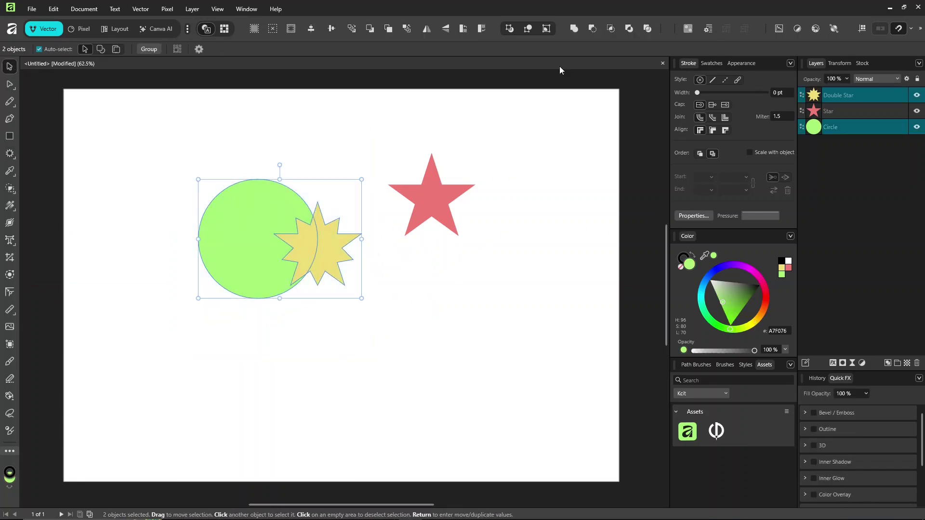
pyautogui.click(573, 30)
pyautogui.click(436, 201)
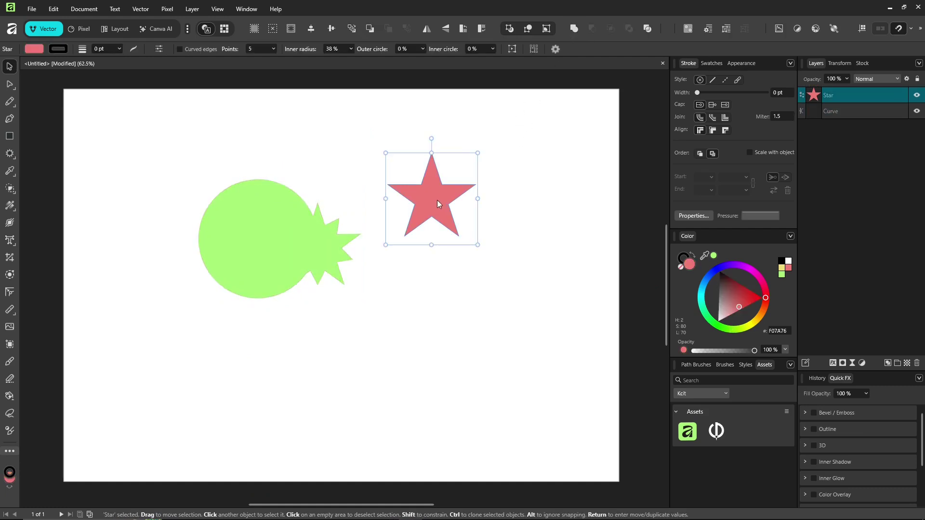
pyautogui.moveTo(437, 200); pyautogui.dragTo(262, 239)
pyautogui.moveTo(178, 359); pyautogui.dragTo(403, 133)
pyautogui.click(591, 30)
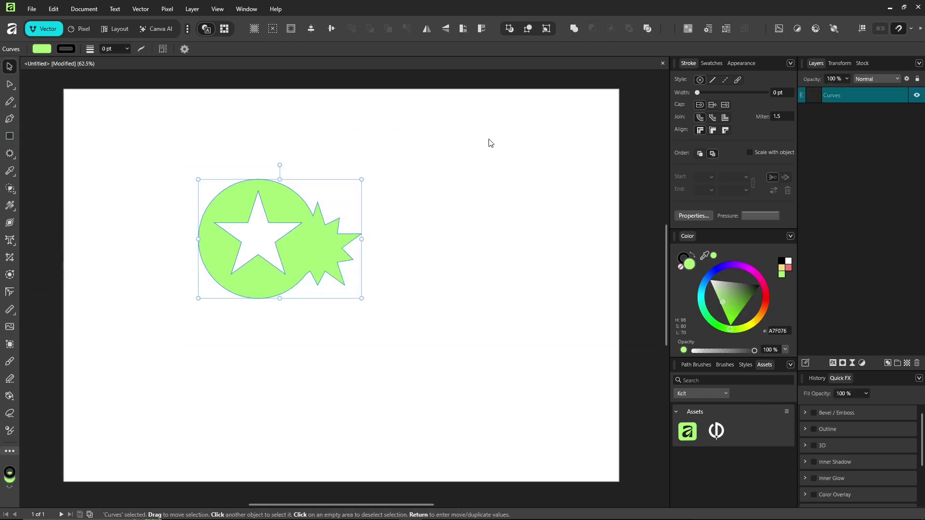
pyautogui.click(470, 196)
pyautogui.click(304, 254)
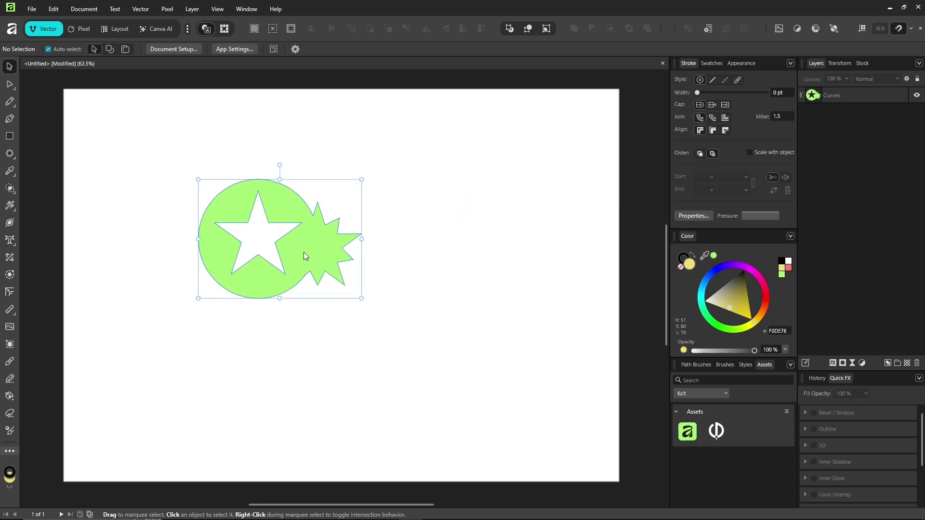
pyautogui.press('Delete')
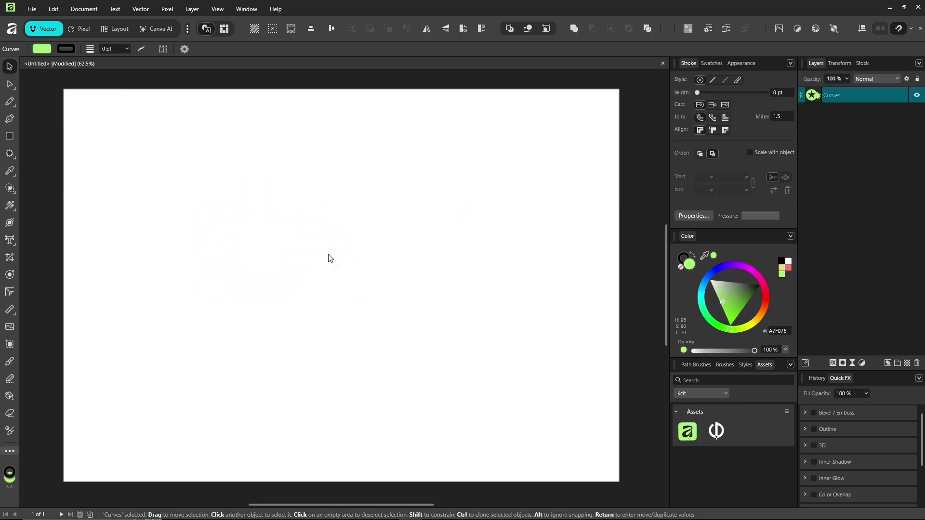